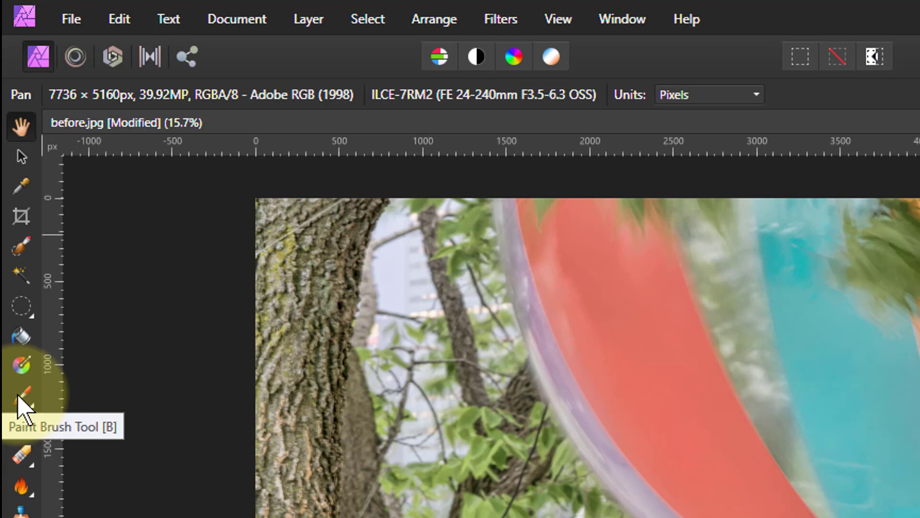
Step: Switch to the Colour Replacement Brush from the brush tools flyout
click(20, 412)
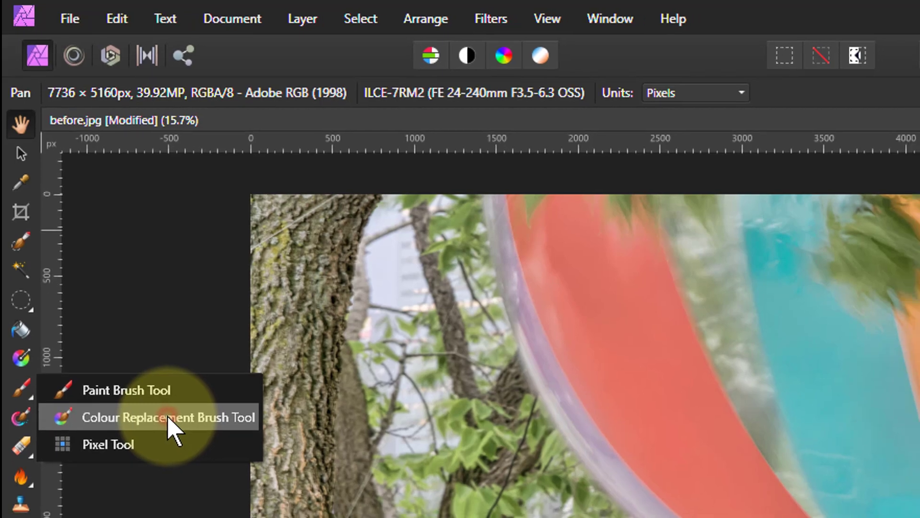
click(173, 432)
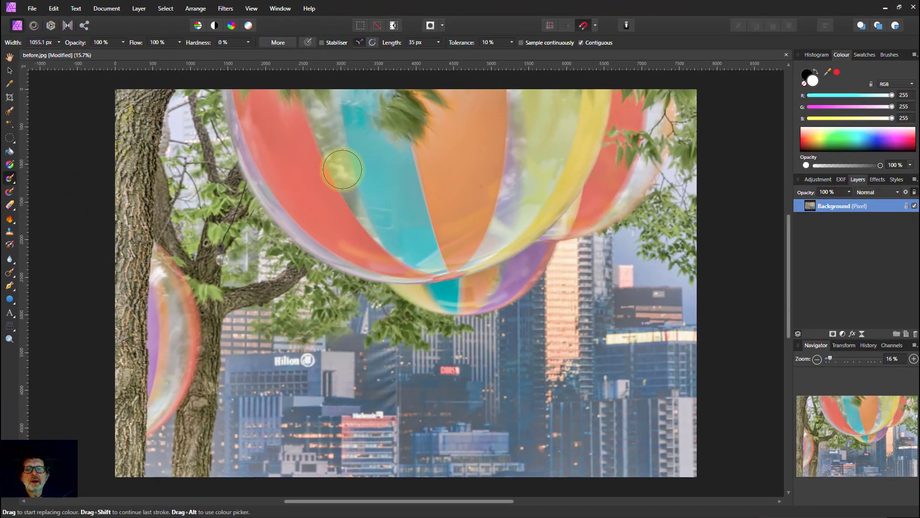
drag(343, 170, 299, 166)
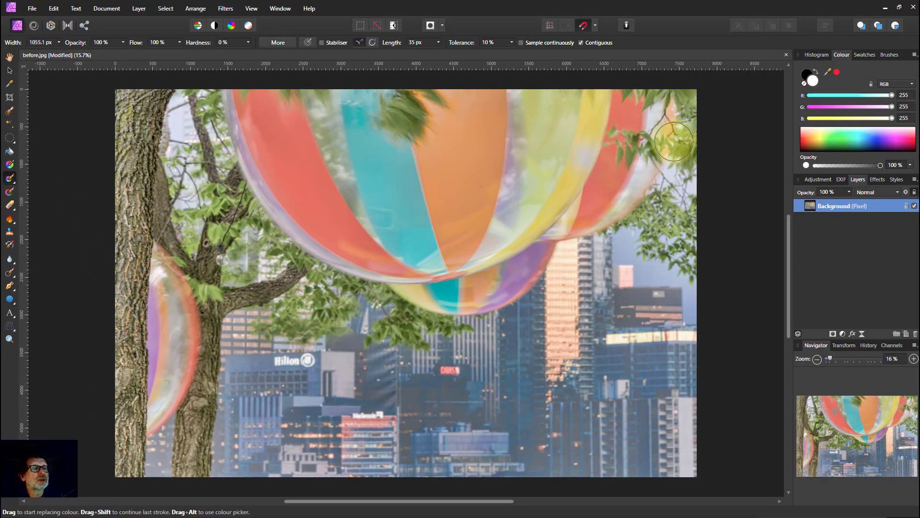
Step: Pick bright green as the replacement colour and start brushing the red stripe
click(838, 140)
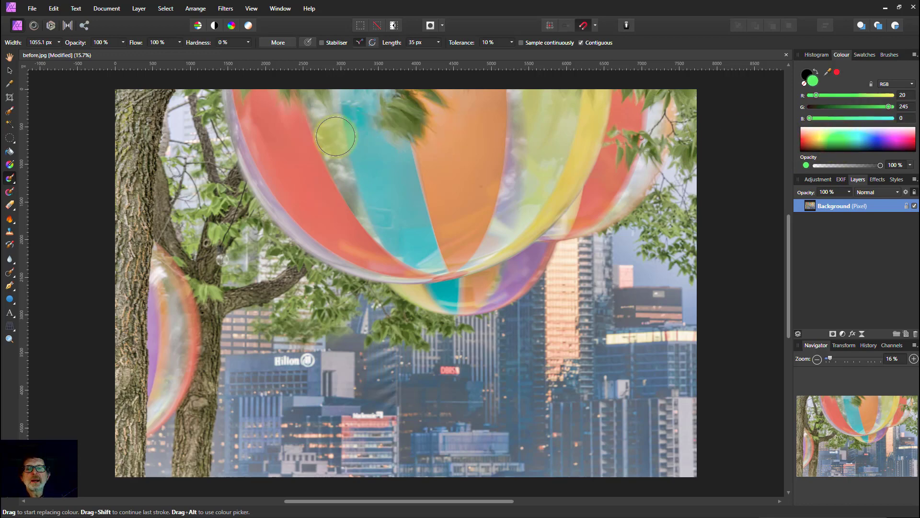
drag(350, 139, 274, 149)
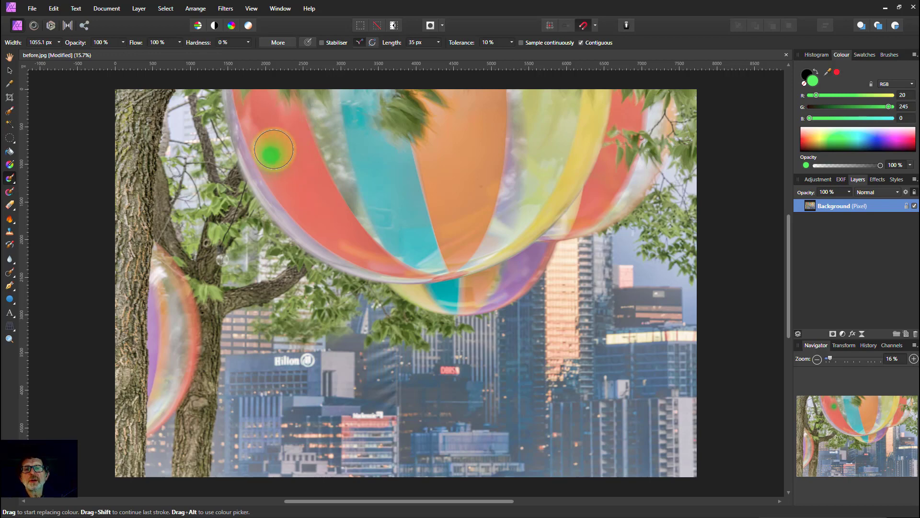
drag(273, 149, 283, 156)
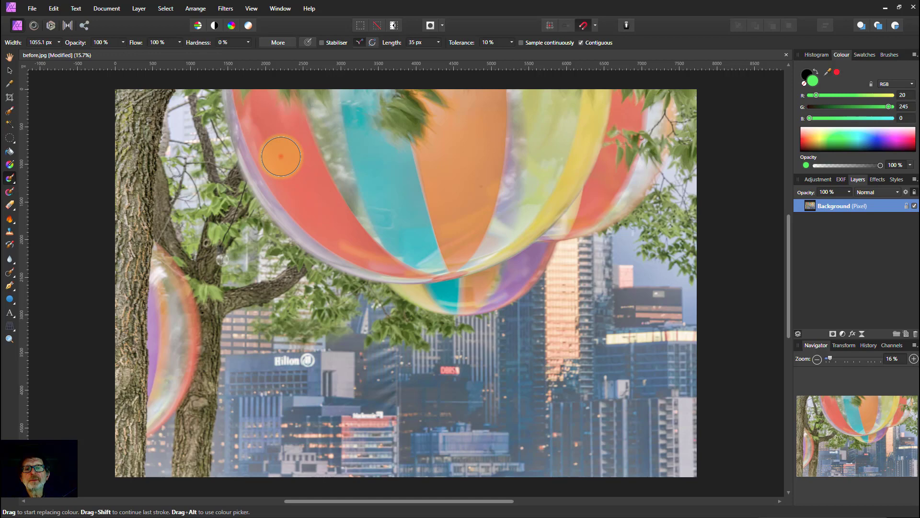
Step: Paint the rest of the red stripe and the ball's lower edge green, covering salmon patches
drag(280, 153, 288, 158)
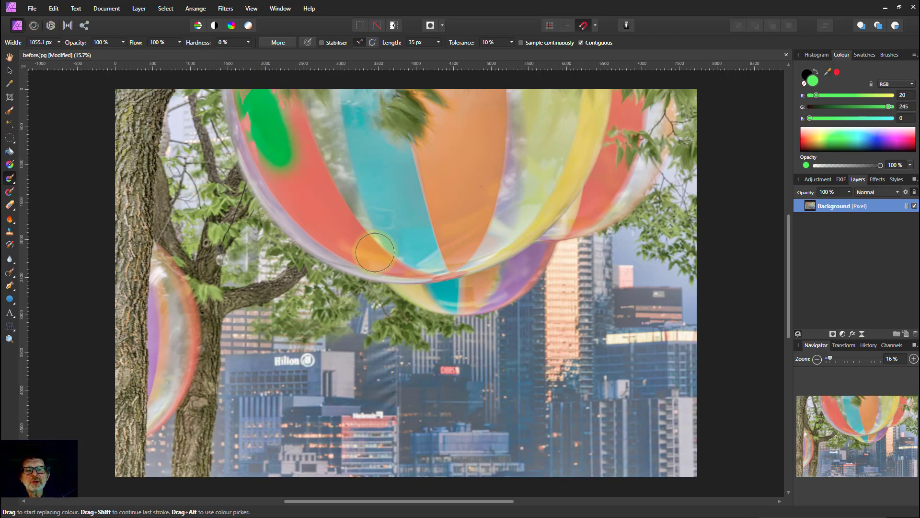
drag(407, 266, 419, 274)
mouse_move(310, 191)
mouse_down()
mouse_move(247, 113)
mouse_move(311, 172)
mouse_move(266, 158)
mouse_up()
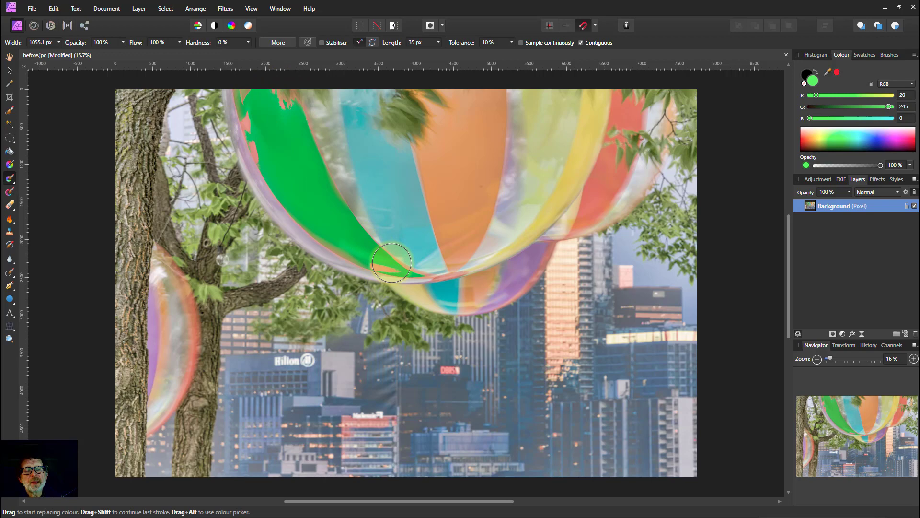
mouse_move(269, 154)
mouse_down()
mouse_move(281, 105)
mouse_move(263, 96)
mouse_up()
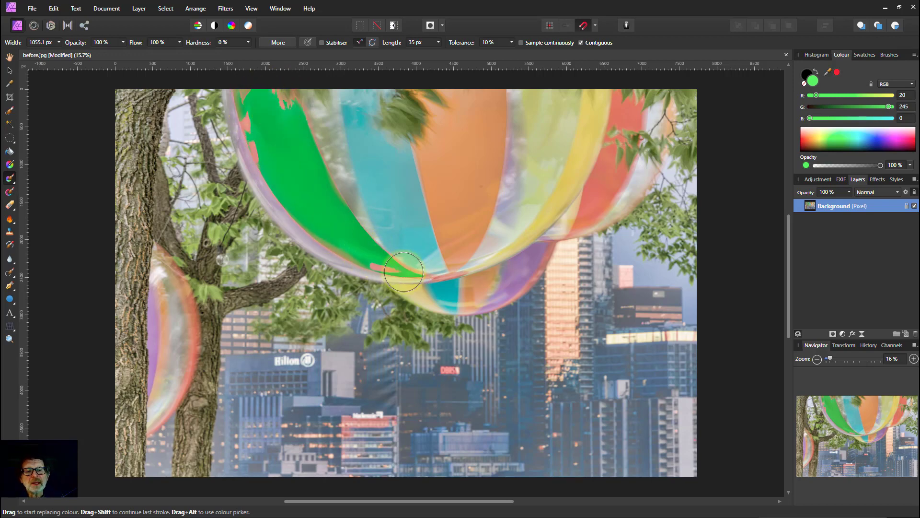
drag(403, 272, 258, 99)
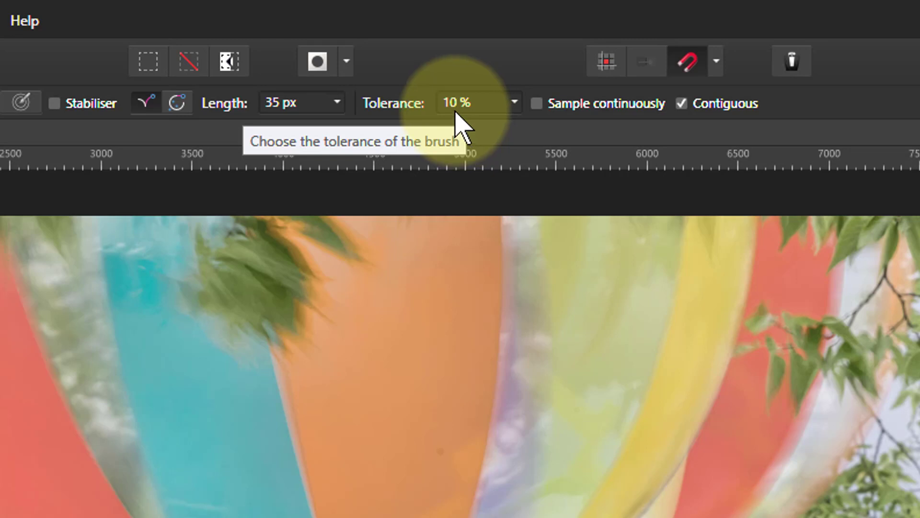
Step: Set the Colour Replacement Brush tolerance to 13%
click(477, 103)
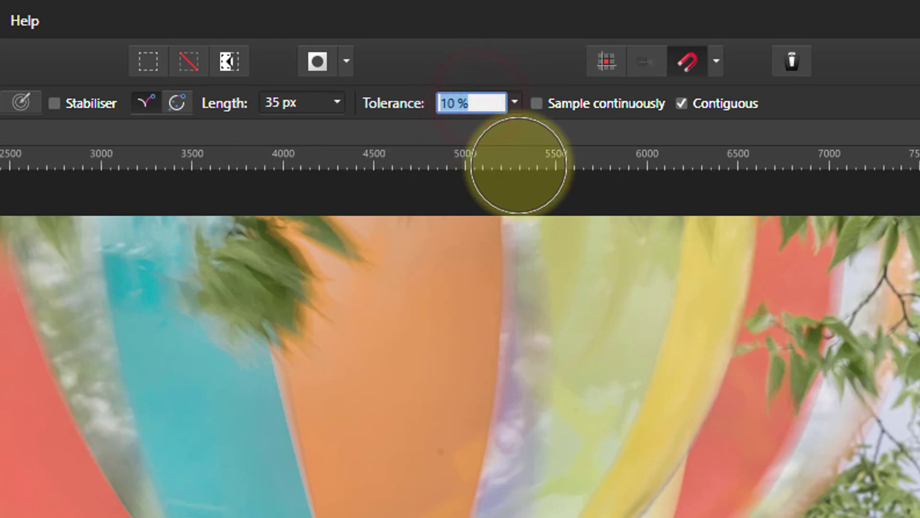
text(13)
key(Return)
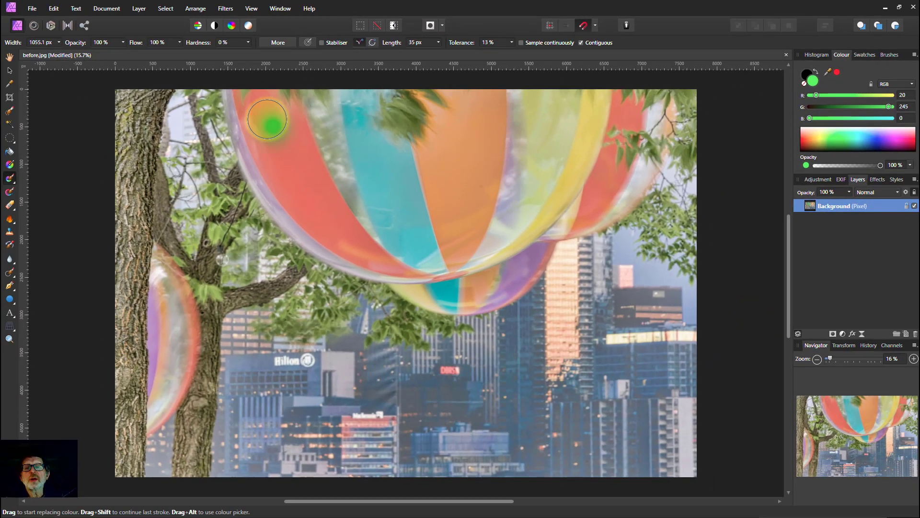
Step: Repaint the red stripe and the ball's edge green, touching up reddish patches
mouse_move(271, 118)
mouse_down()
mouse_move(245, 99)
mouse_move(380, 248)
mouse_move(428, 272)
mouse_move(319, 226)
mouse_move(264, 166)
mouse_move(247, 103)
mouse_move(298, 92)
mouse_up()
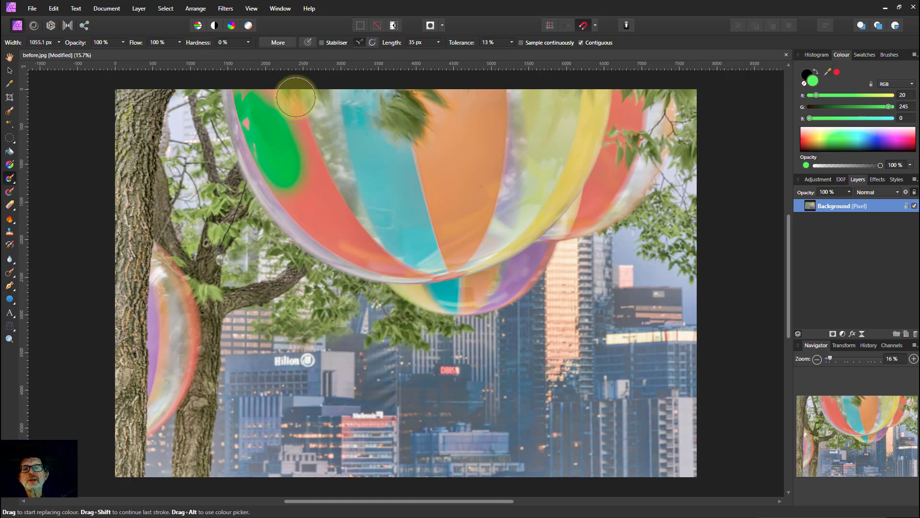
drag(303, 262, 306, 257)
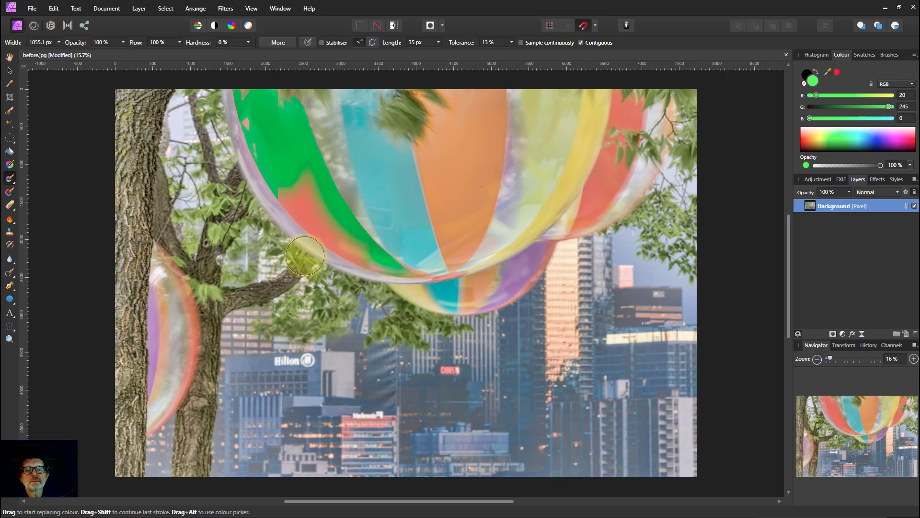
drag(306, 253, 312, 185)
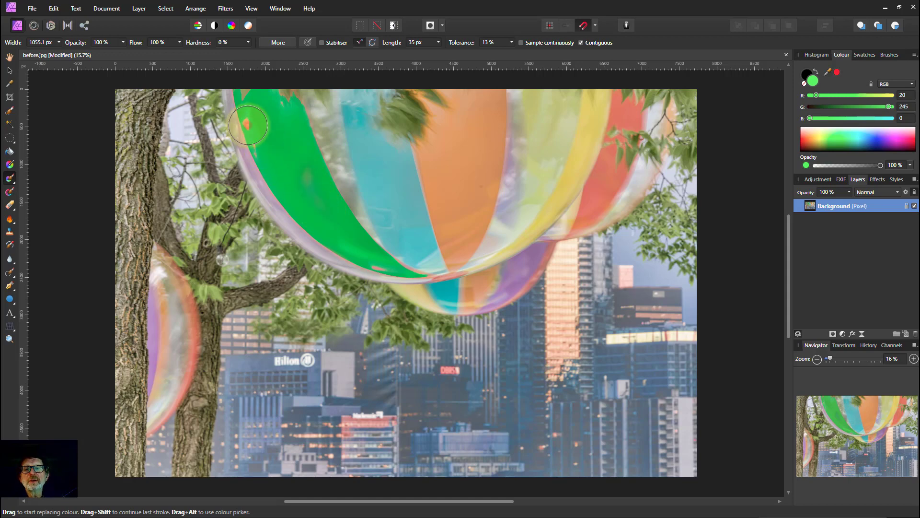
drag(249, 127, 257, 152)
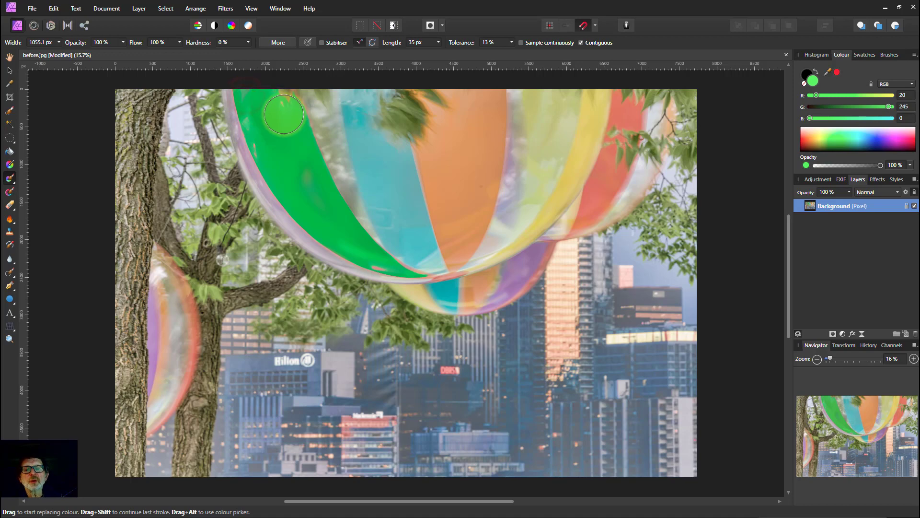
drag(378, 269, 411, 269)
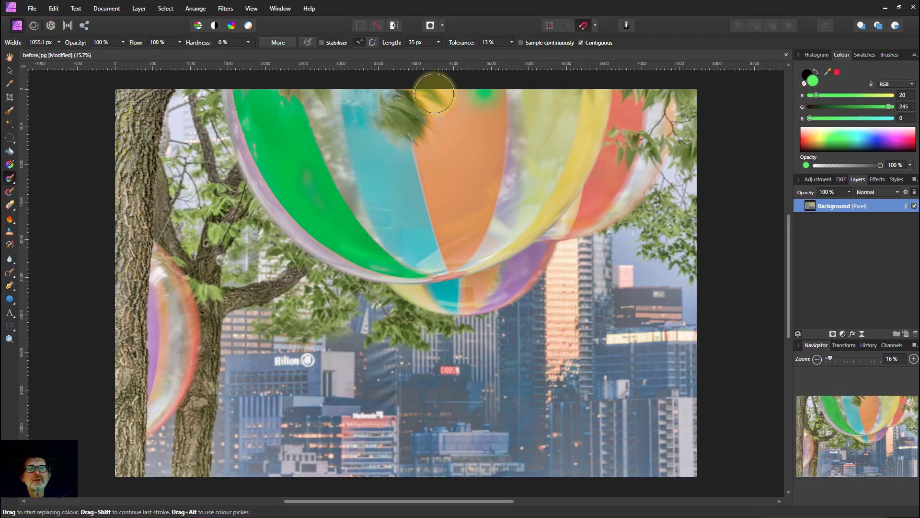
Step: Recolour the orange stripe green, cleaning up orange and yellowish remnants
alt+click(453, 188)
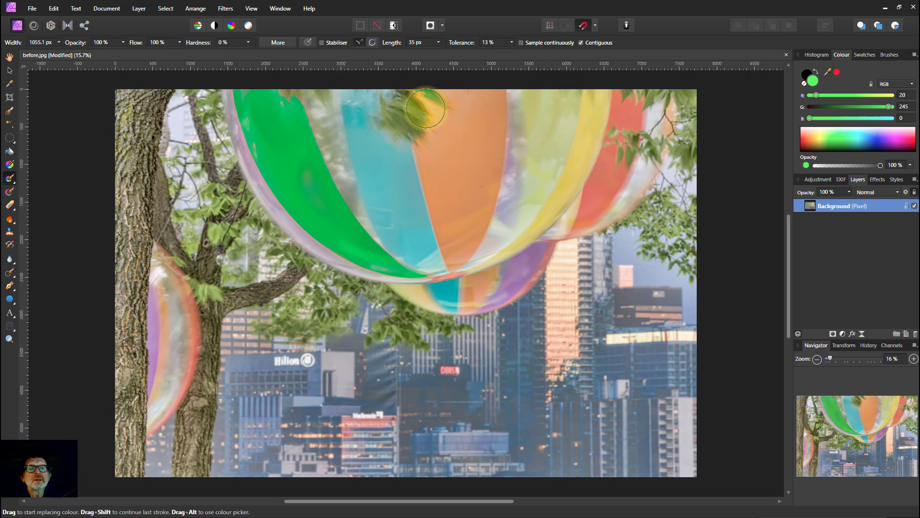
mouse_move(417, 109)
mouse_down()
mouse_move(471, 110)
mouse_move(487, 90)
mouse_move(494, 99)
mouse_up()
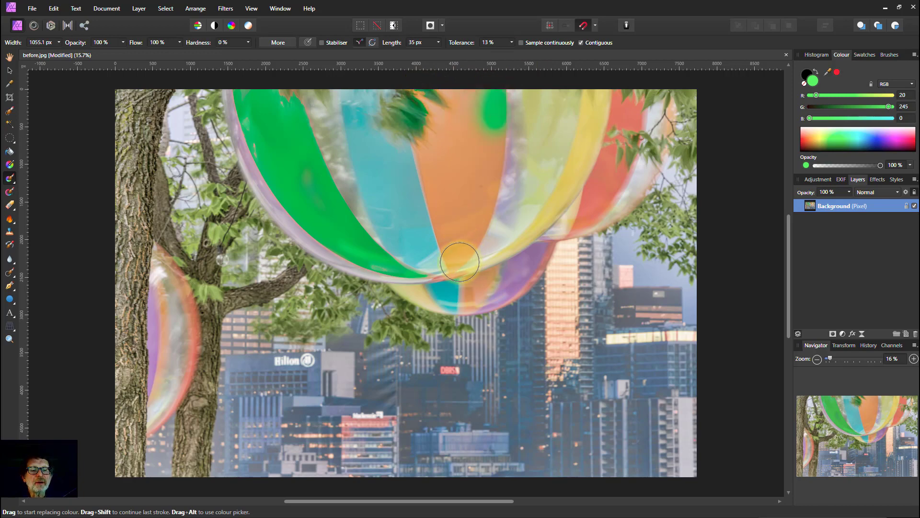
shift+click(456, 256)
mouse_move(456, 257)
mouse_down()
mouse_move(433, 189)
mouse_move(421, 93)
mouse_move(473, 93)
mouse_up()
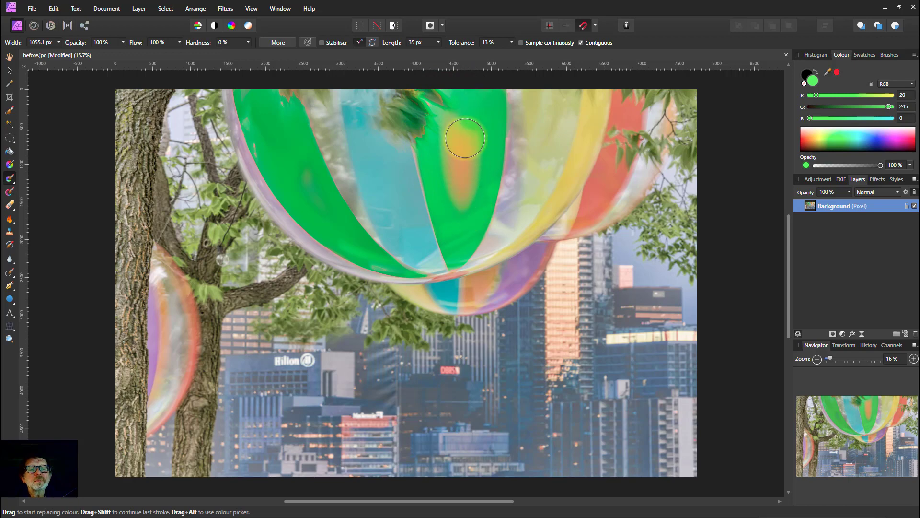
drag(458, 209, 452, 206)
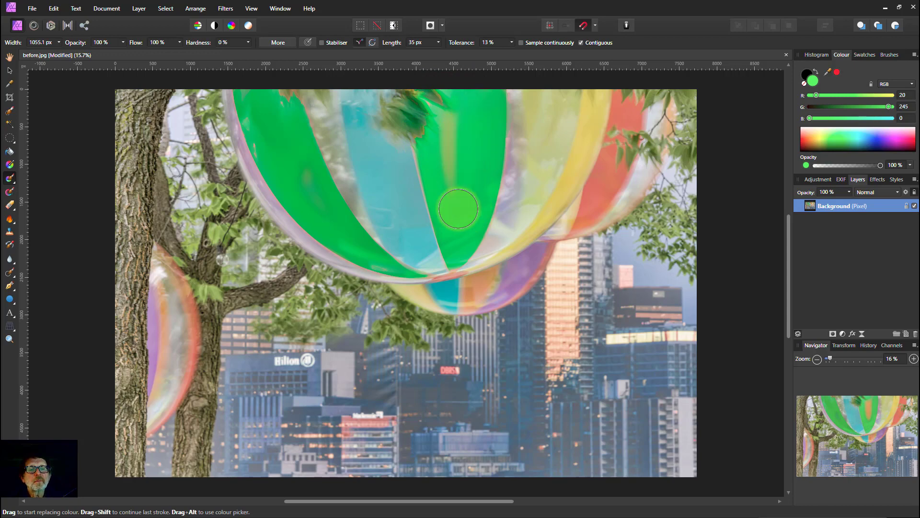
mouse_move(453, 154)
mouse_down()
mouse_move(448, 148)
mouse_move(467, 201)
mouse_up()
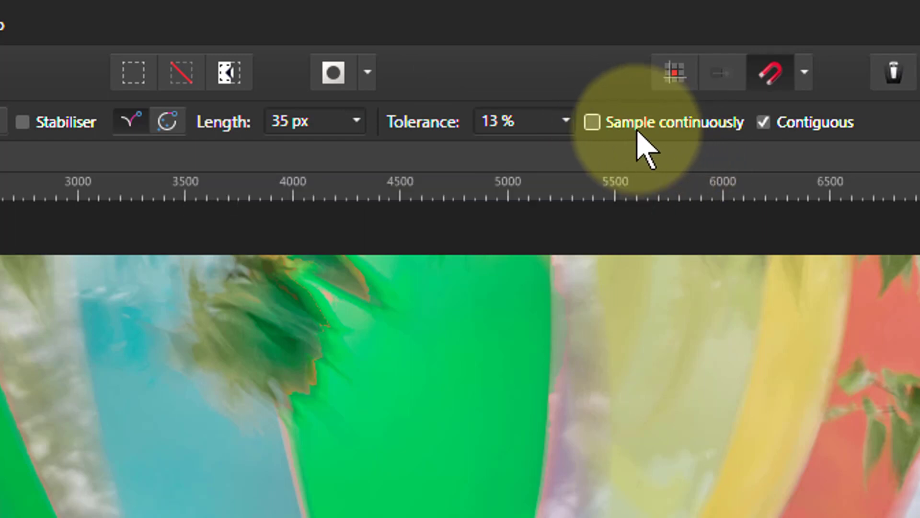
Step: Turn on Sample continuously and tint the left tree trunk green
click(591, 122)
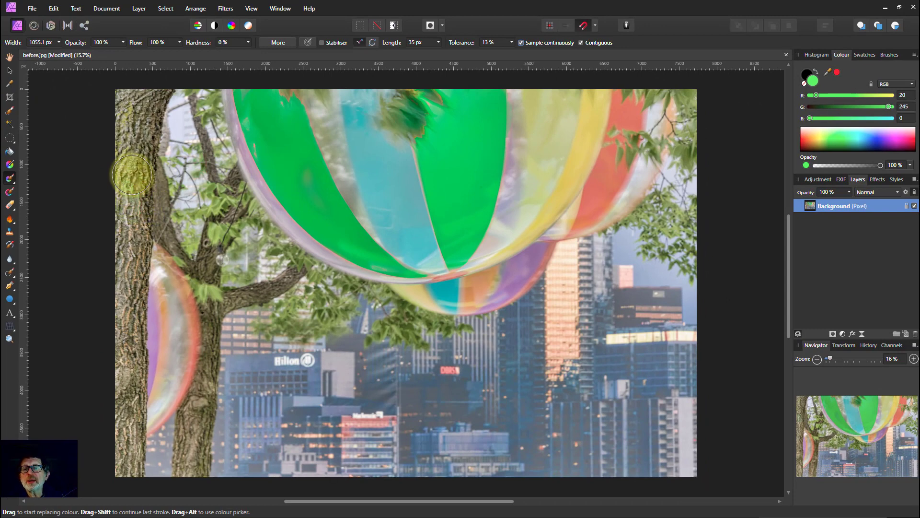
click(131, 176)
mouse_move(130, 293)
mouse_down()
mouse_move(133, 128)
mouse_move(144, 107)
mouse_up()
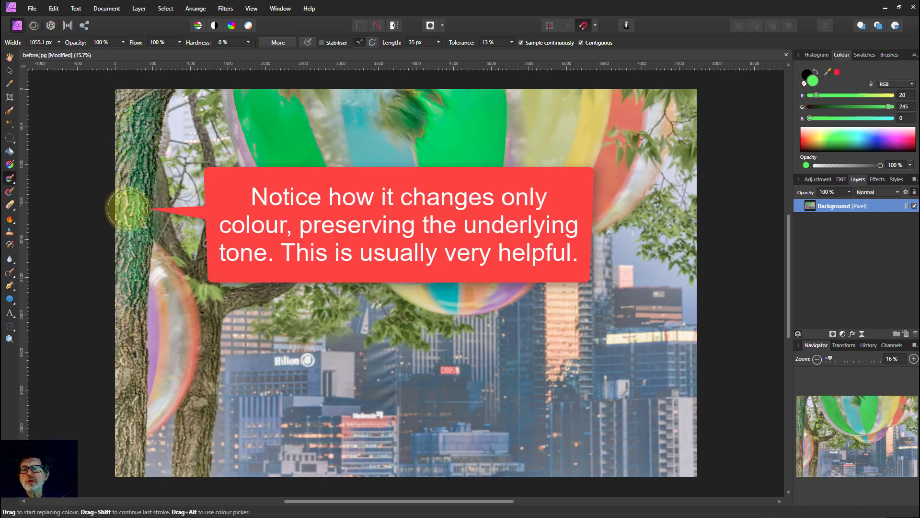
Step: Extend the green down the lower trunk, then tint the Hilton building and part of the cyan stripe
mouse_move(128, 401)
mouse_down()
mouse_move(123, 407)
mouse_move(123, 313)
mouse_move(119, 405)
mouse_up()
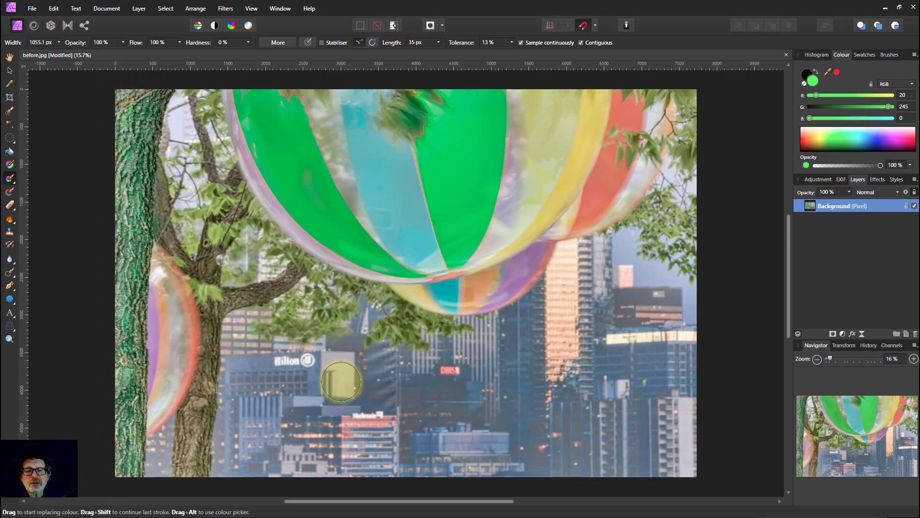
mouse_move(244, 360)
mouse_down()
mouse_move(291, 368)
mouse_move(280, 384)
mouse_move(290, 385)
mouse_move(291, 419)
mouse_move(253, 449)
mouse_move(308, 363)
mouse_move(245, 440)
mouse_move(244, 464)
mouse_move(270, 407)
mouse_move(311, 397)
mouse_move(303, 418)
mouse_move(318, 463)
mouse_move(293, 469)
mouse_move(308, 462)
mouse_move(245, 379)
mouse_move(347, 443)
mouse_move(394, 367)
mouse_up()
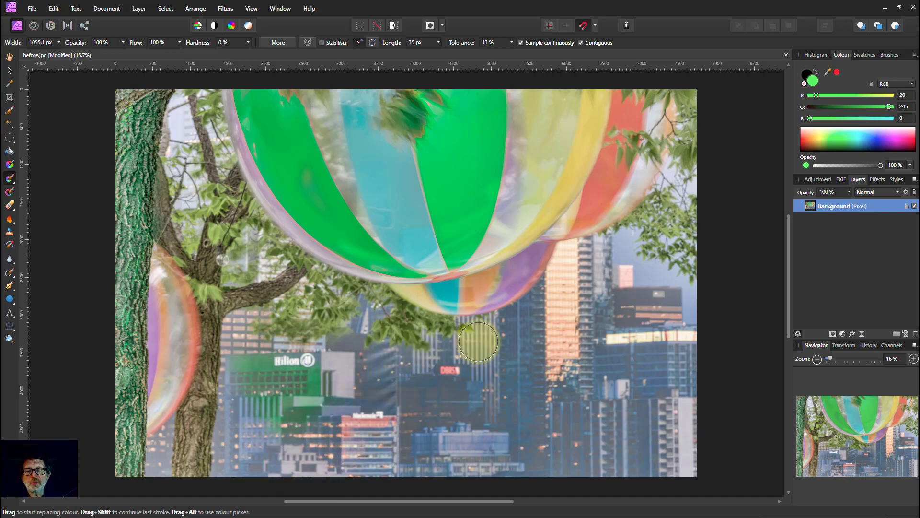
mouse_move(304, 139)
mouse_down()
mouse_move(380, 195)
mouse_move(395, 185)
mouse_up()
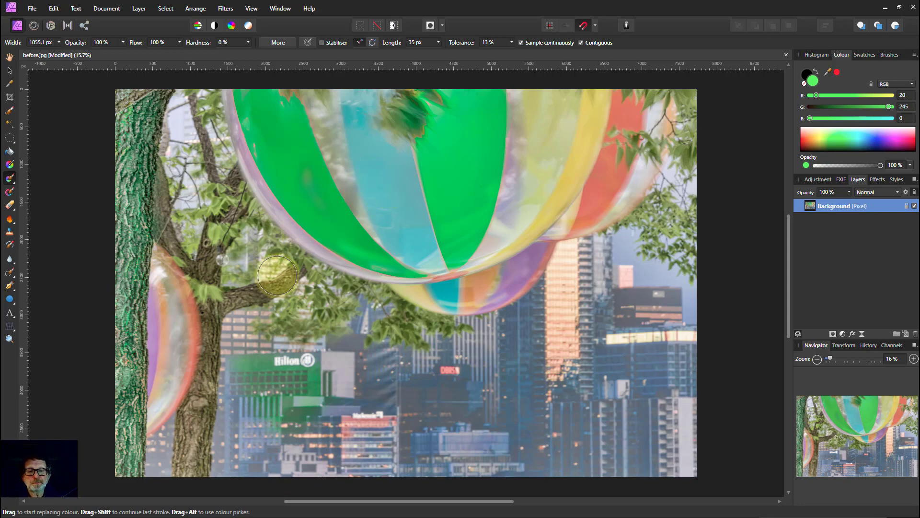